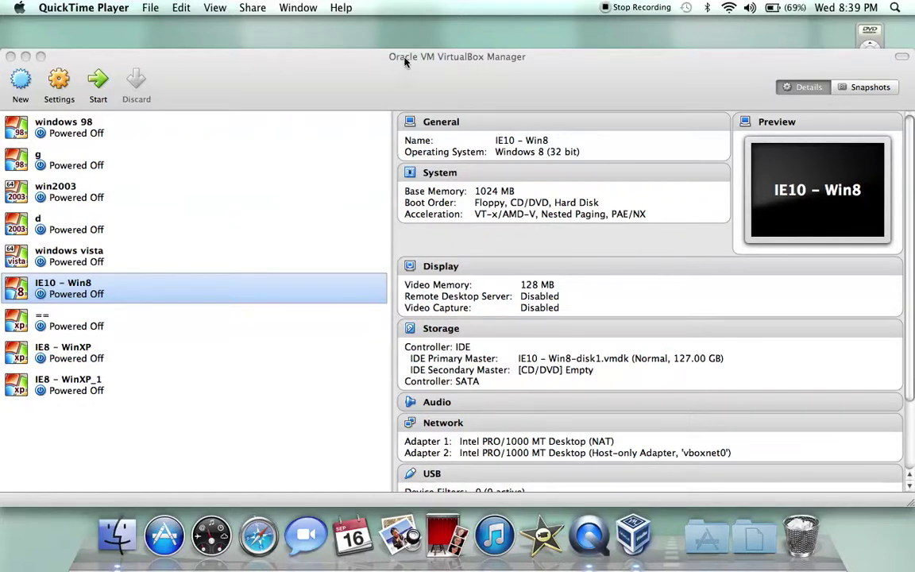
- Start the IE10 – Win8 virtual machine from the VirtualBox Manager list
left_click(98, 80)
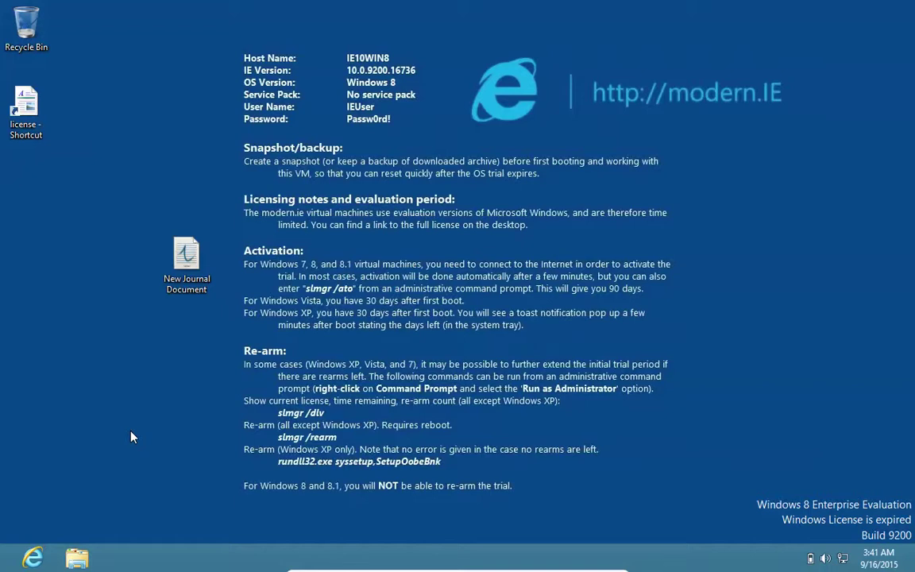
- Open Personalization from the desktop's right-click menu, after browsing the New submenu
right_click(25, 182)
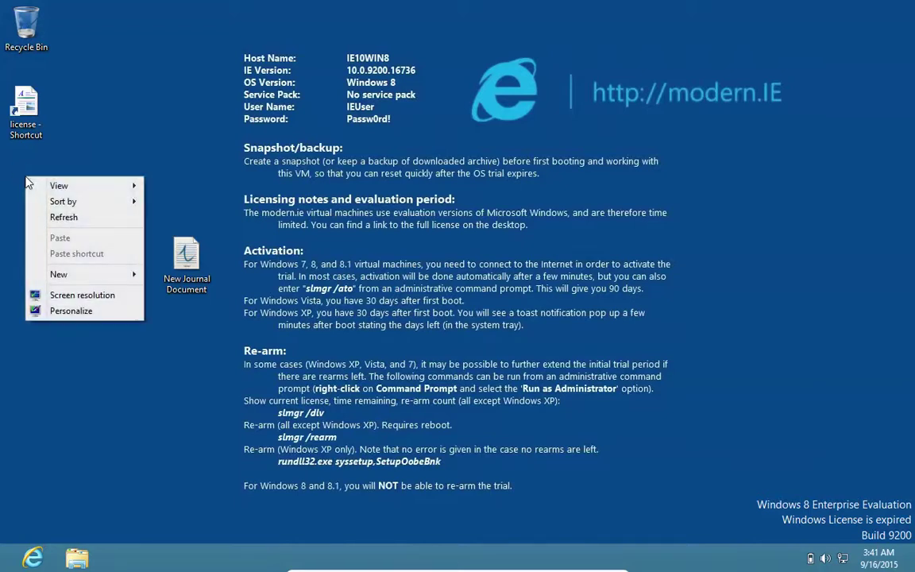
left_click(127, 274)
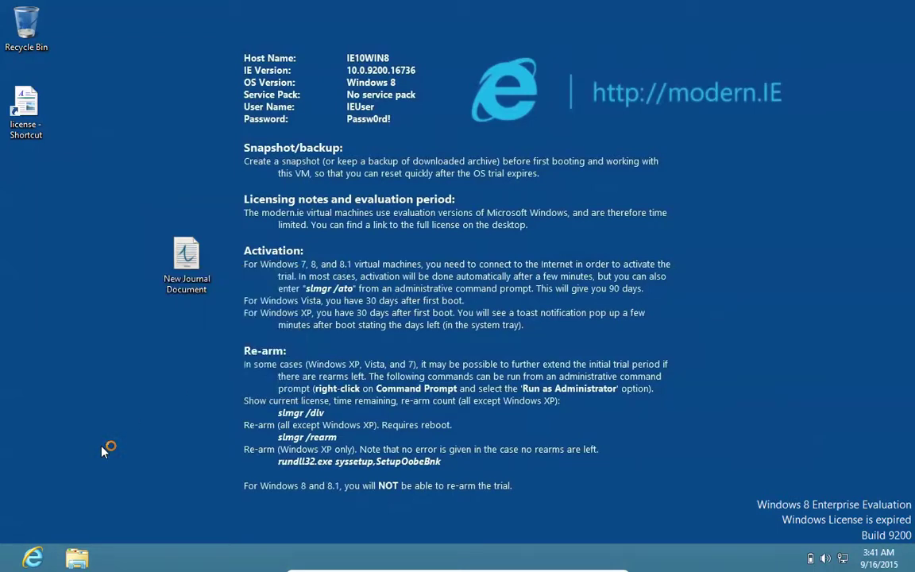
right_click(116, 367)
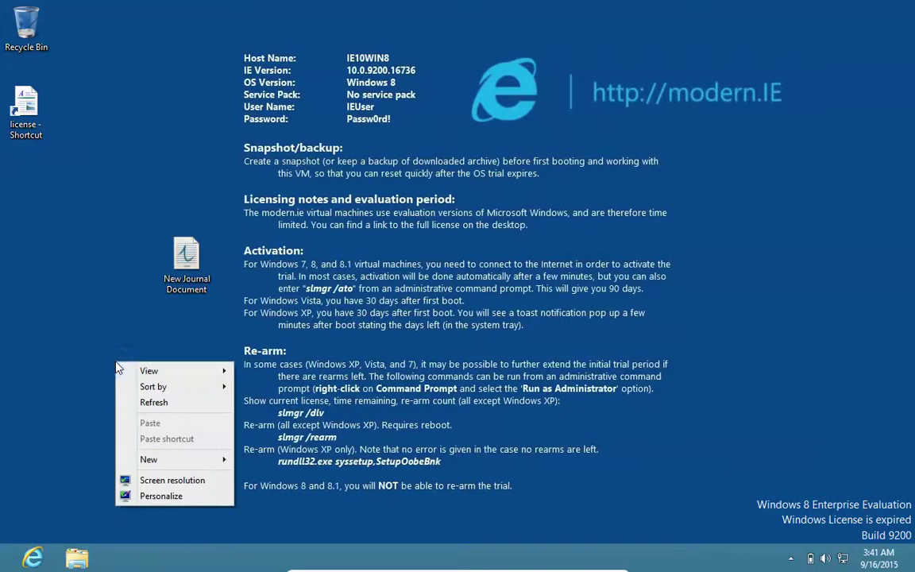
left_click(168, 498)
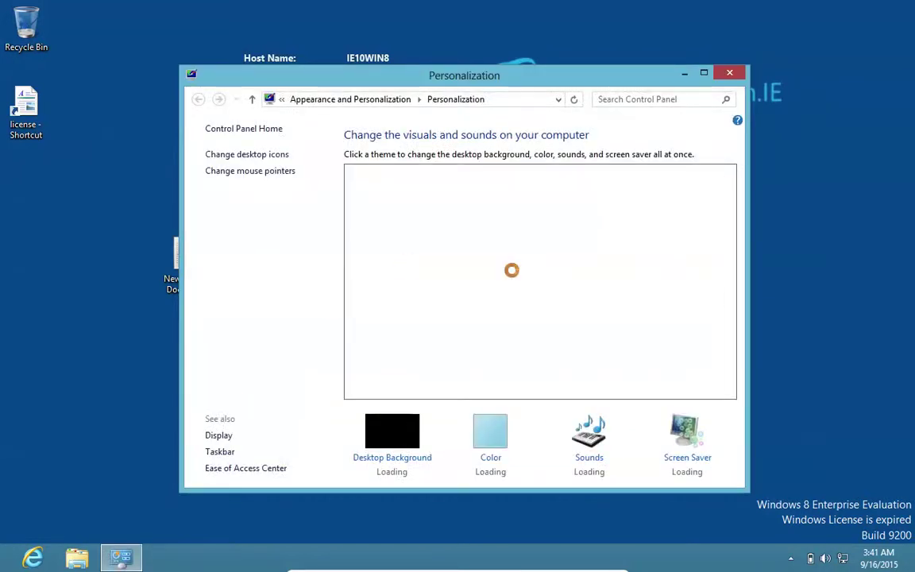
- Set the Desktop Background picture location to the IEUser My Pictures folder
left_click(419, 430)
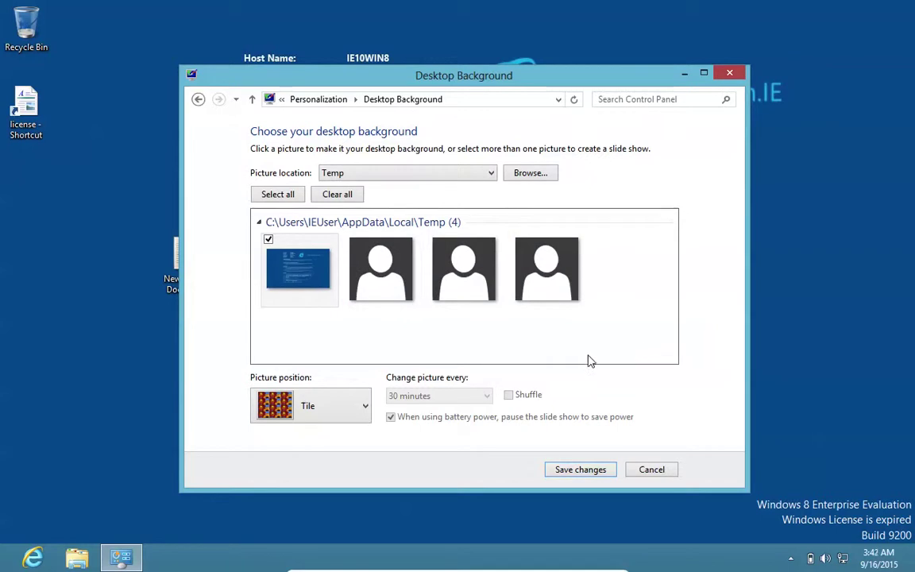
left_click(529, 176)
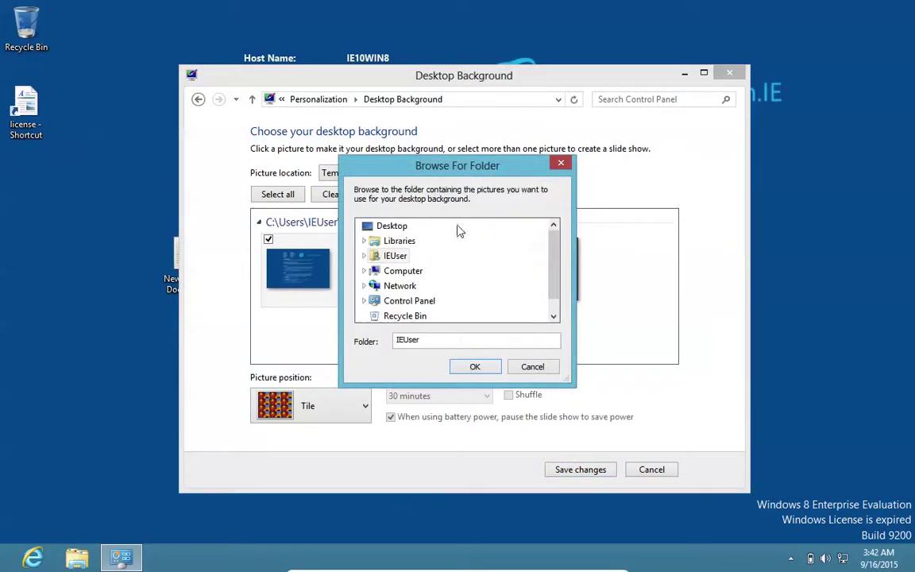
left_click(364, 256)
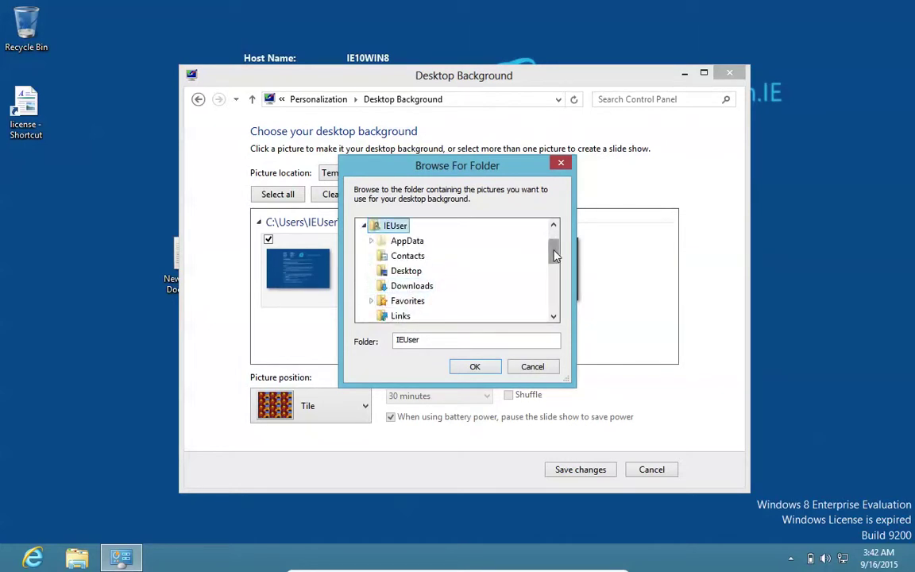
left_click_drag(555, 255, 555, 278)
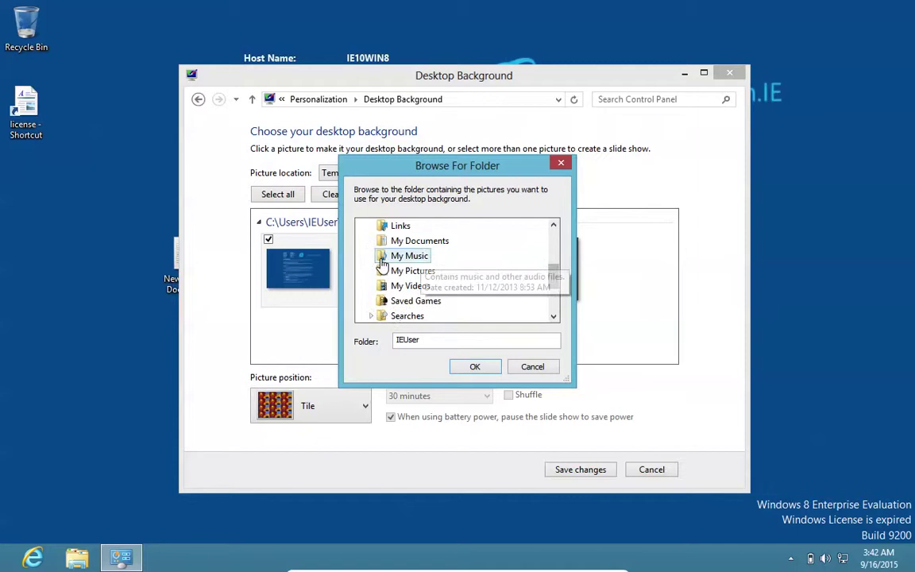
left_click(385, 271)
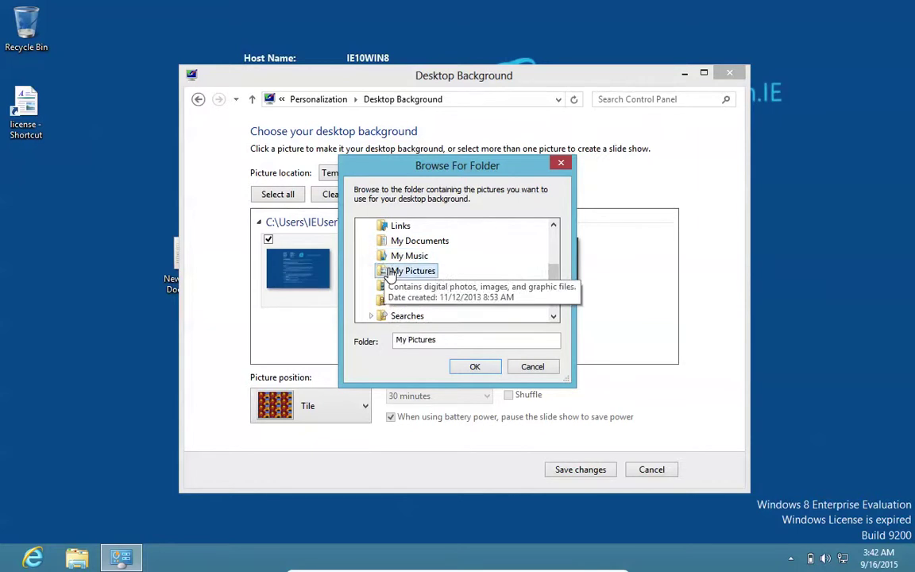
left_click(475, 368)
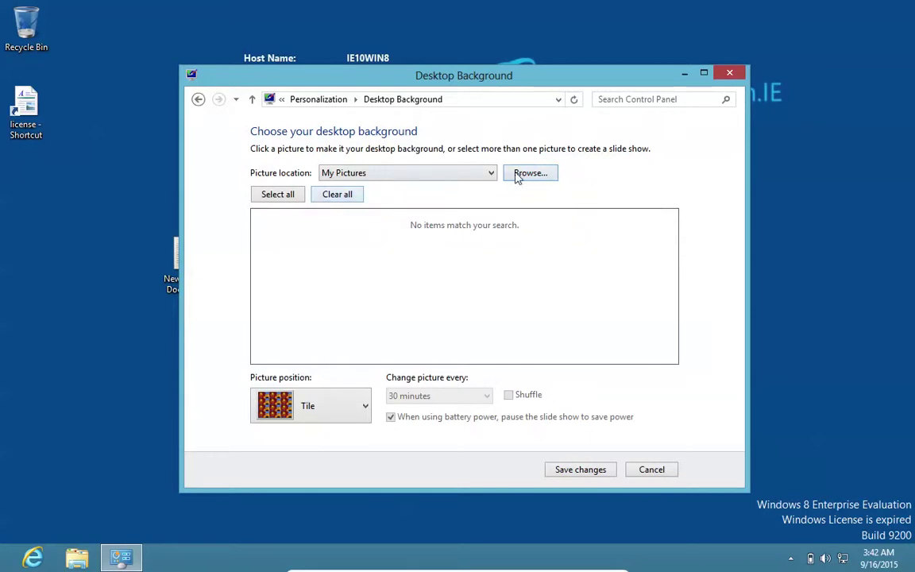
- Switch to Windows Desktop Backgrounds, shuffle them every 10 seconds, and save the change
left_click(491, 173)
left_click(468, 191)
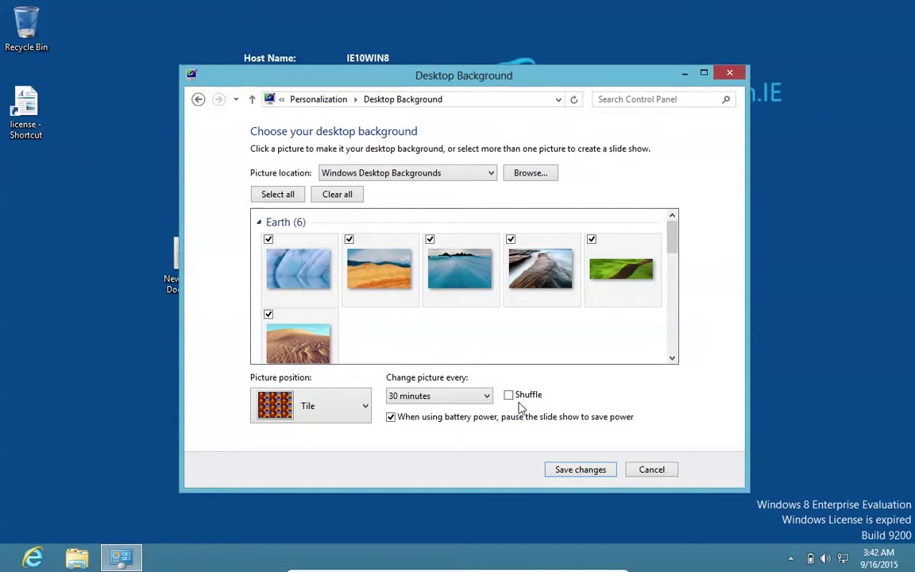
left_click(518, 402)
left_click(486, 396)
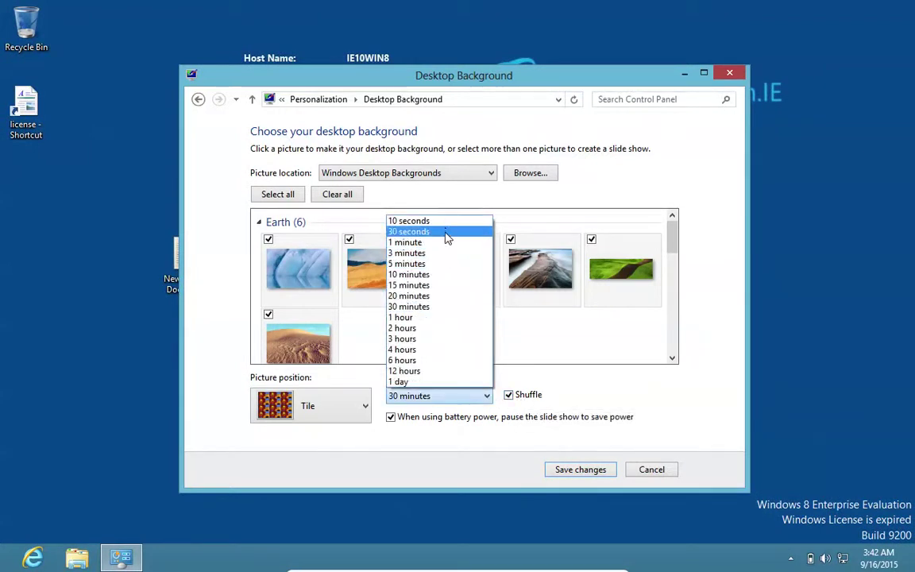
left_click(404, 222)
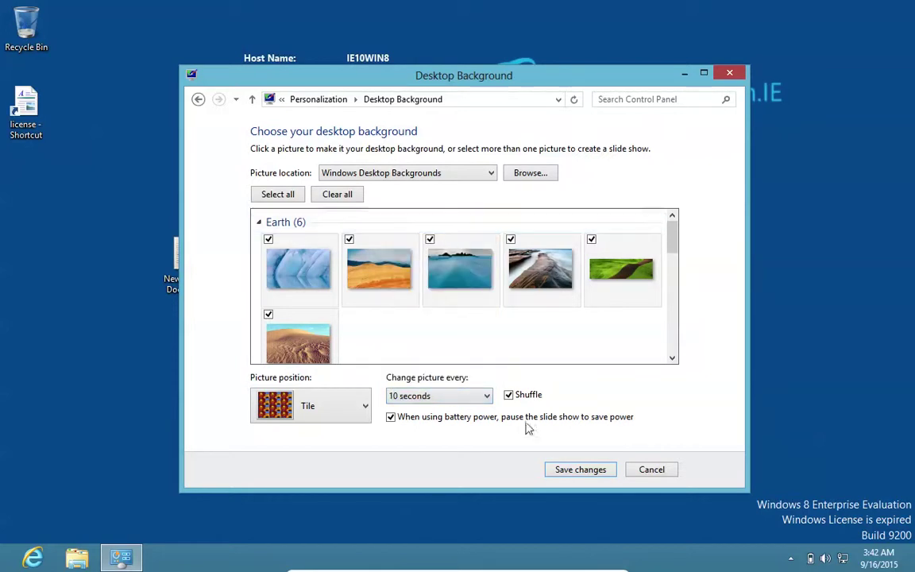
left_click(569, 476)
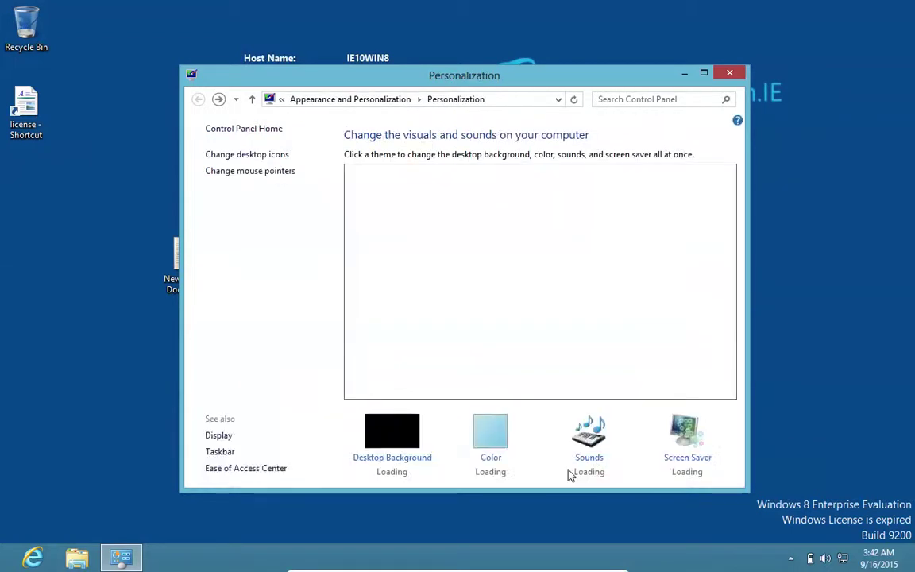
- Close Personalization and reopen its Desktop Background settings from the desktop menu
left_click(737, 78)
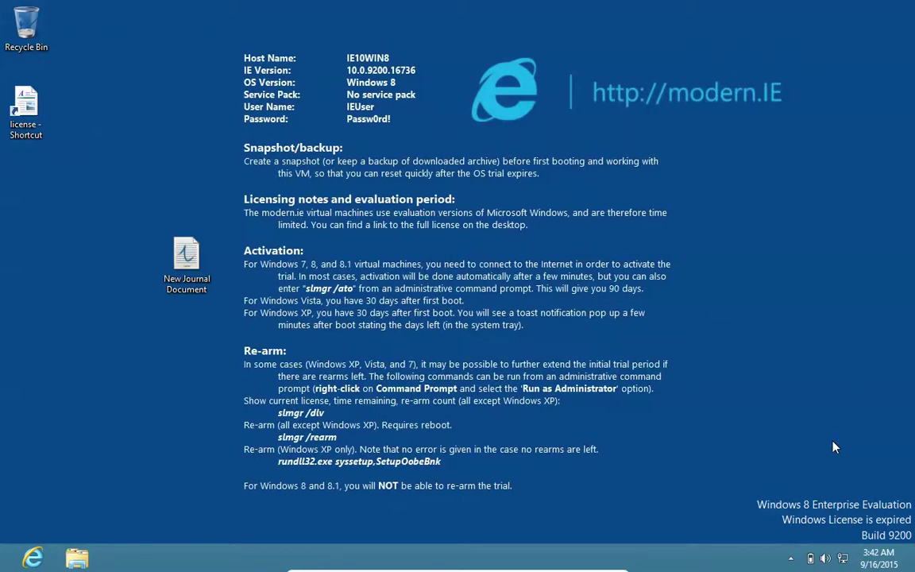
right_click(595, 159)
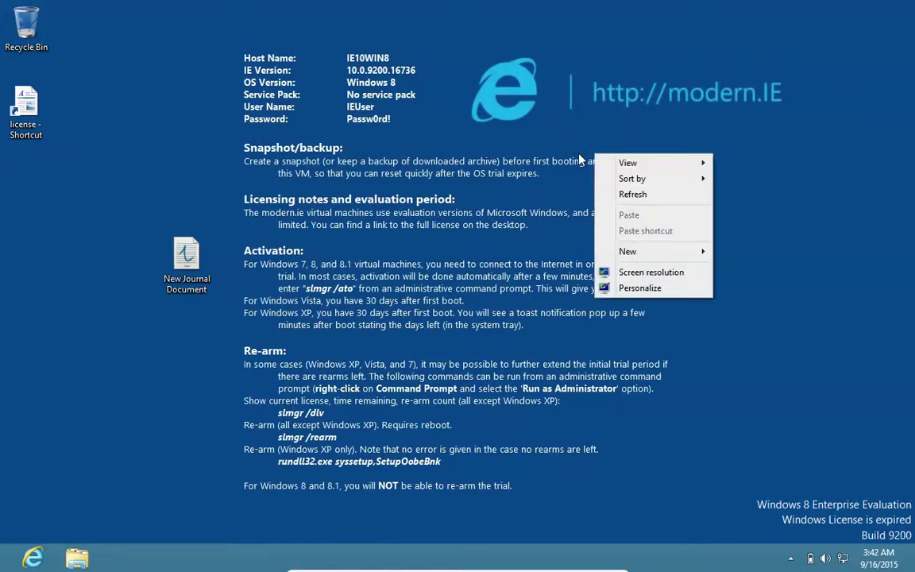
left_click(642, 289)
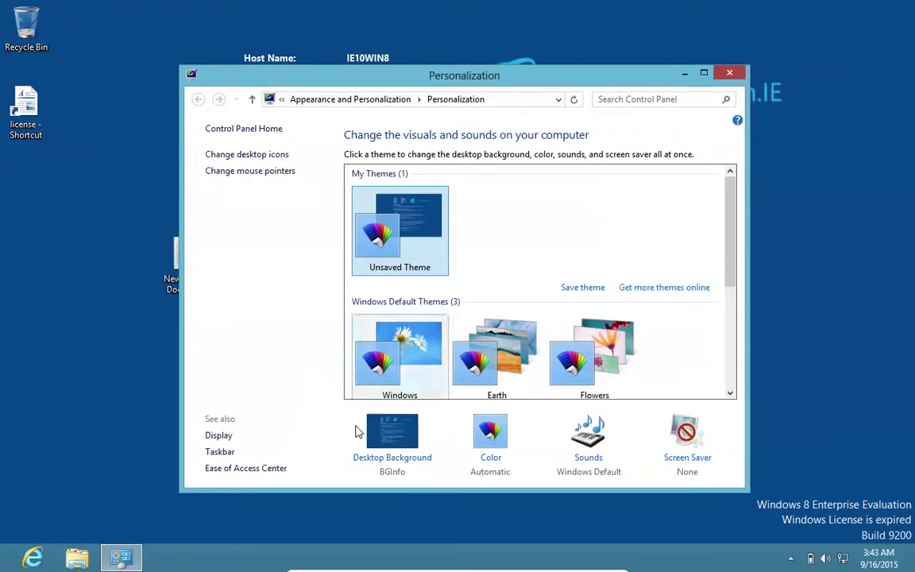
left_click(380, 433)
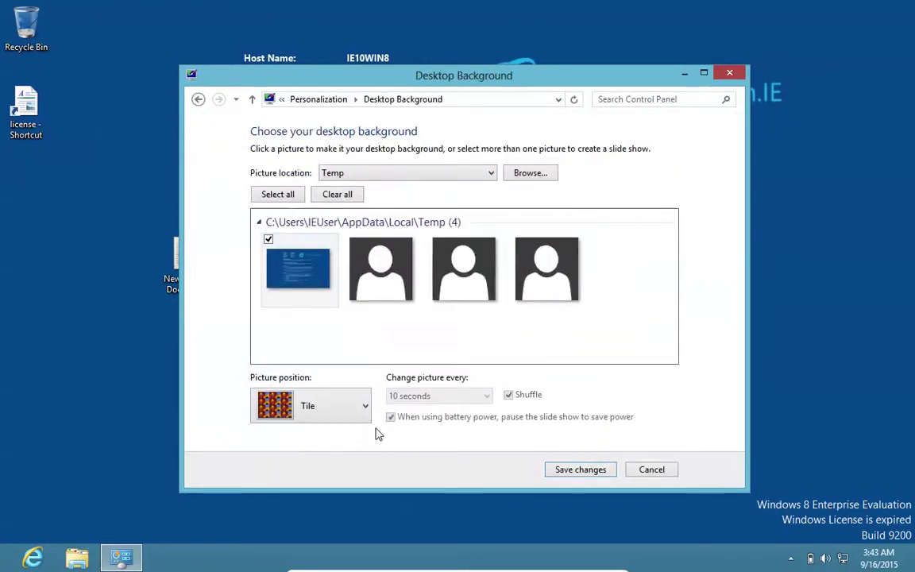
- Reselect all six Earth wallpapers from Windows Desktop Backgrounds and save the slideshow
left_click(380, 173)
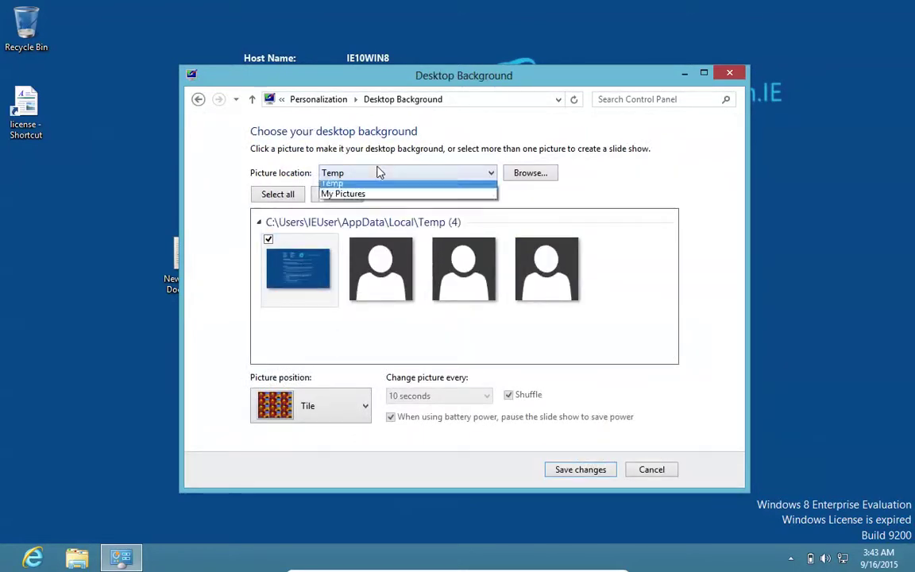
left_click(342, 189)
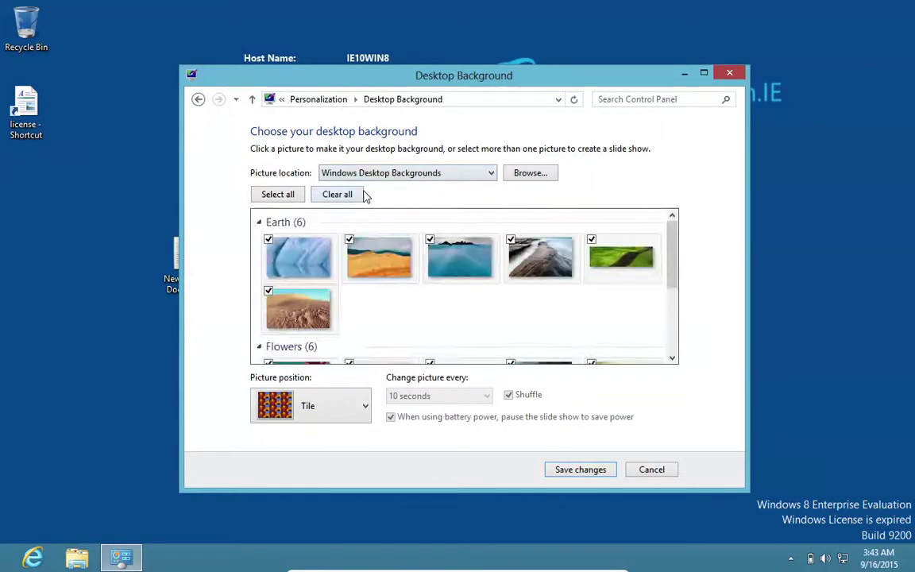
left_click(304, 282)
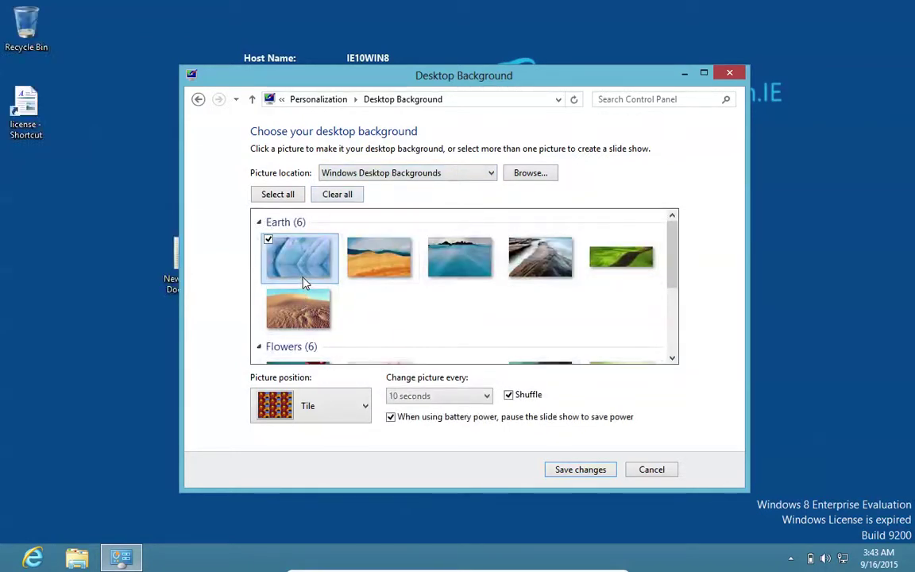
left_click(284, 226)
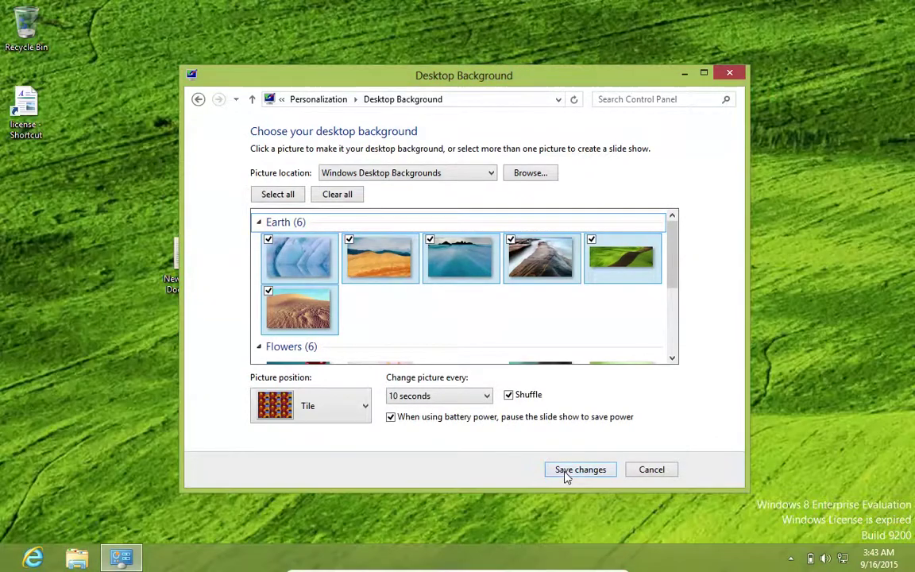
left_click(564, 469)
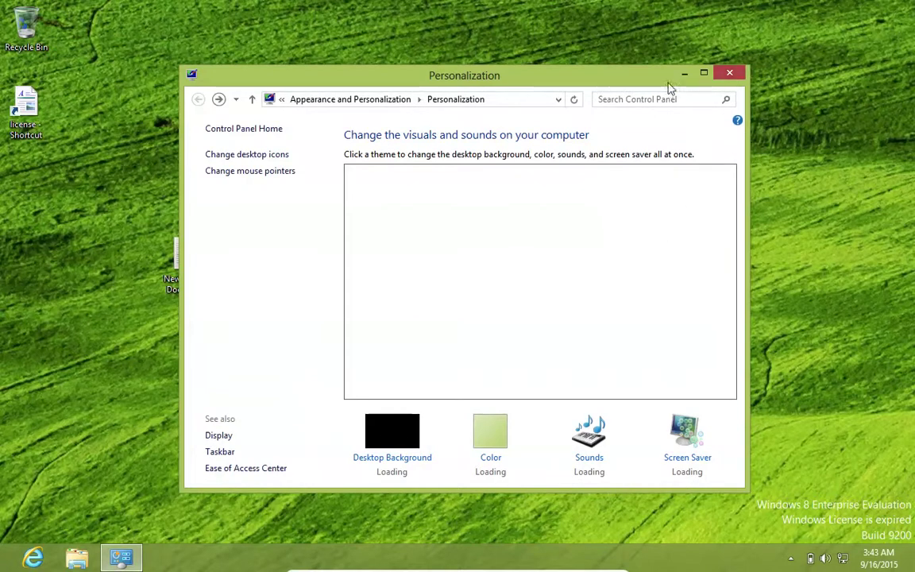
mouse_move(669, 83)
left_mouse_down()
mouse_move(506, 120)
mouse_move(597, 109)
left_mouse_up()
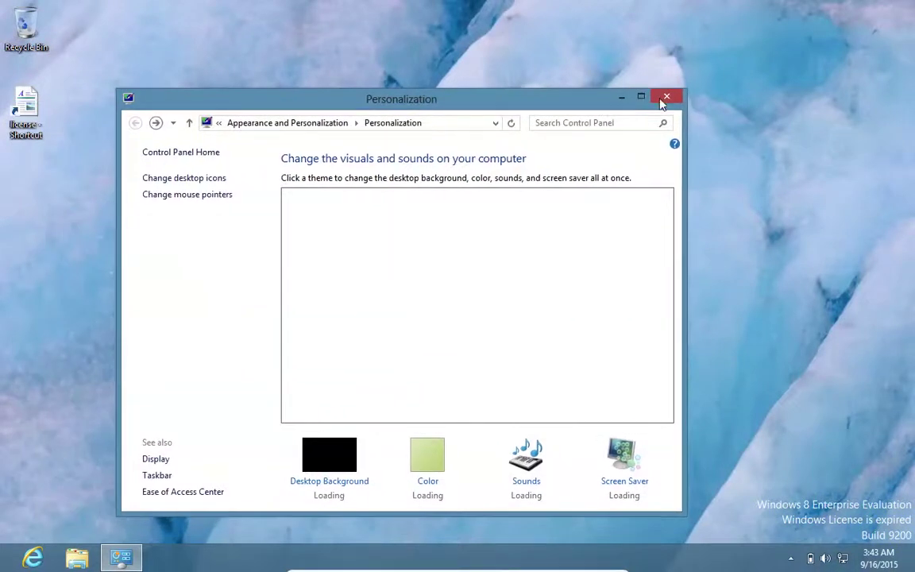
- Close Personalization and dismiss the Start-corner system tools menu
left_click(665, 101)
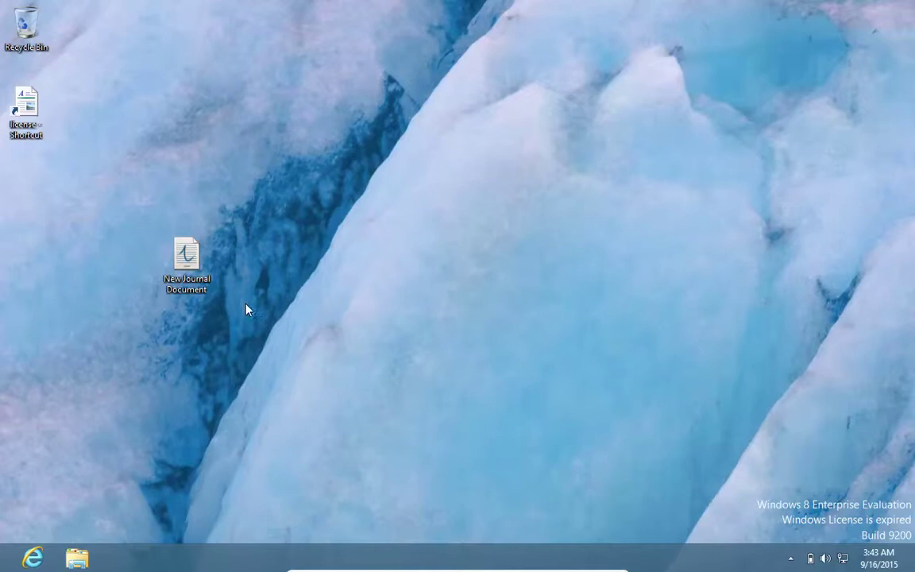
mouse_move(7, 564)
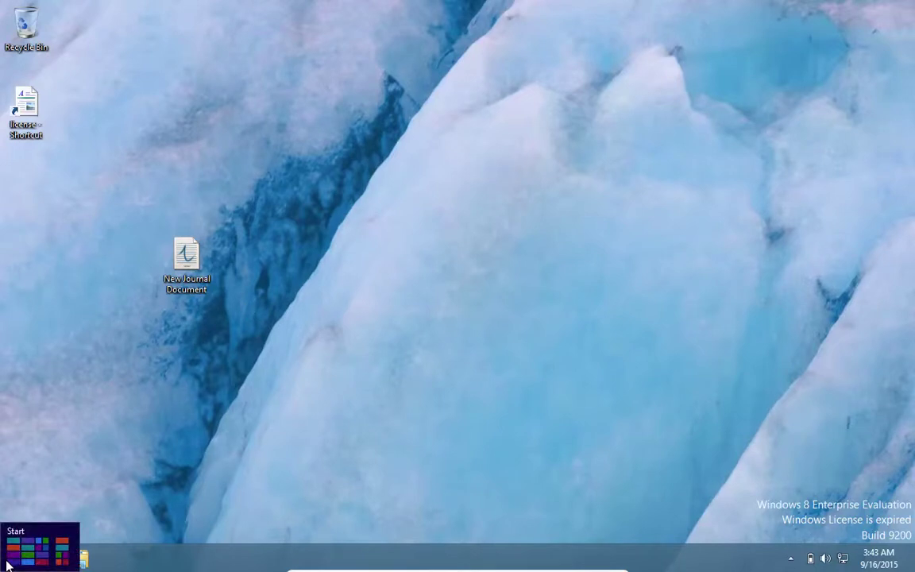
right_click(6, 564)
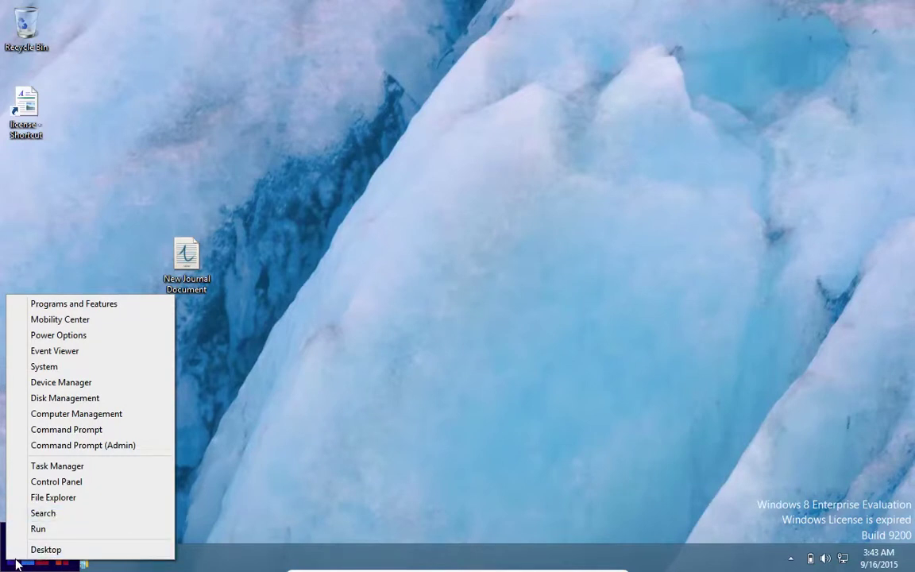
left_click(914, 395)
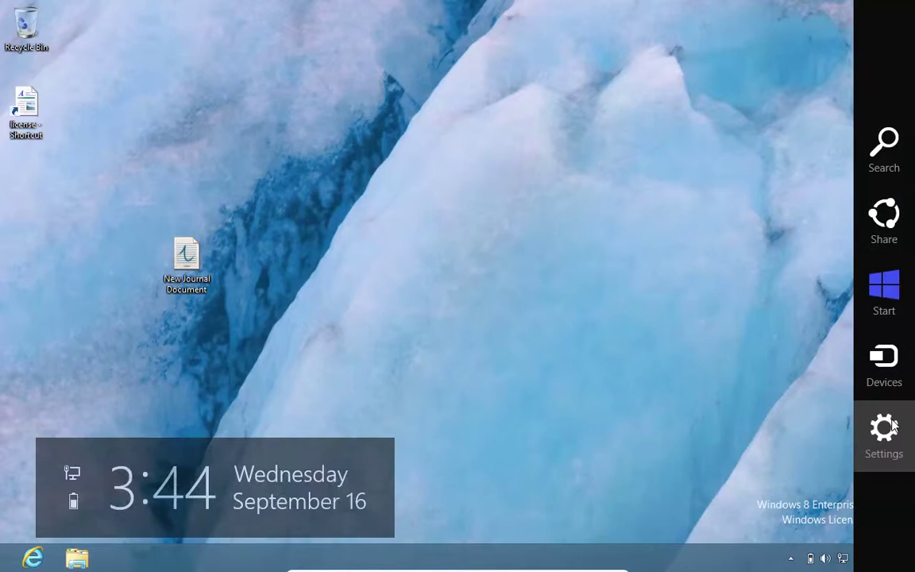
- Shut down Windows through the Settings charm's Power options
left_click(893, 428)
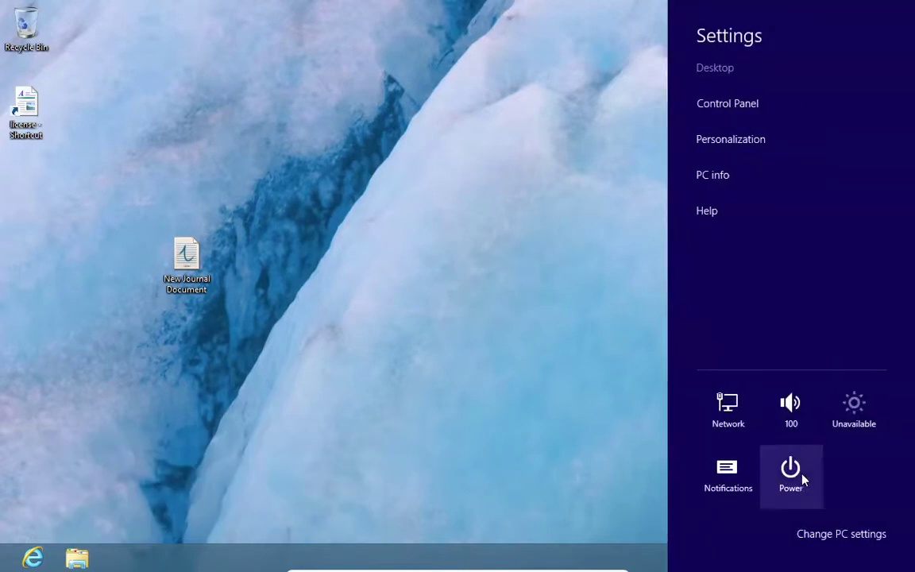
left_click(801, 479)
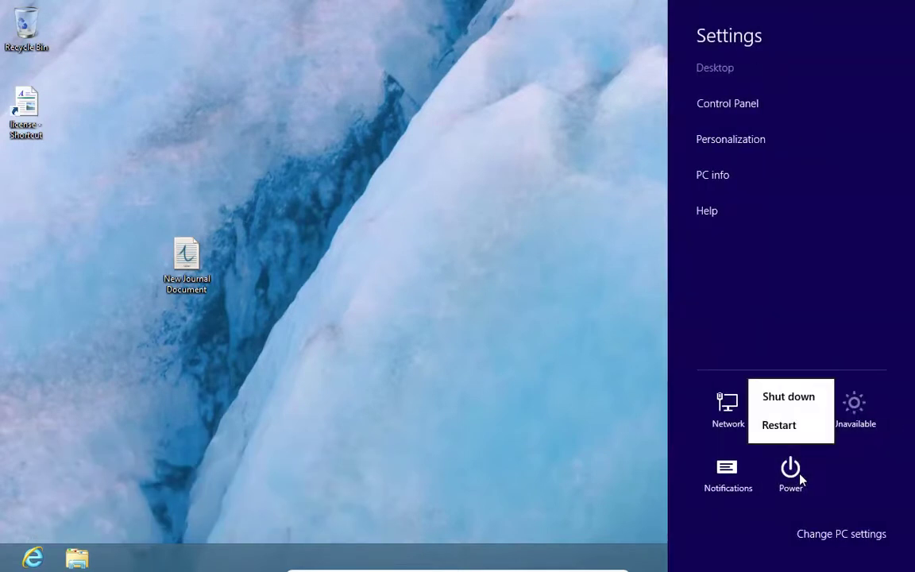
left_click(804, 407)
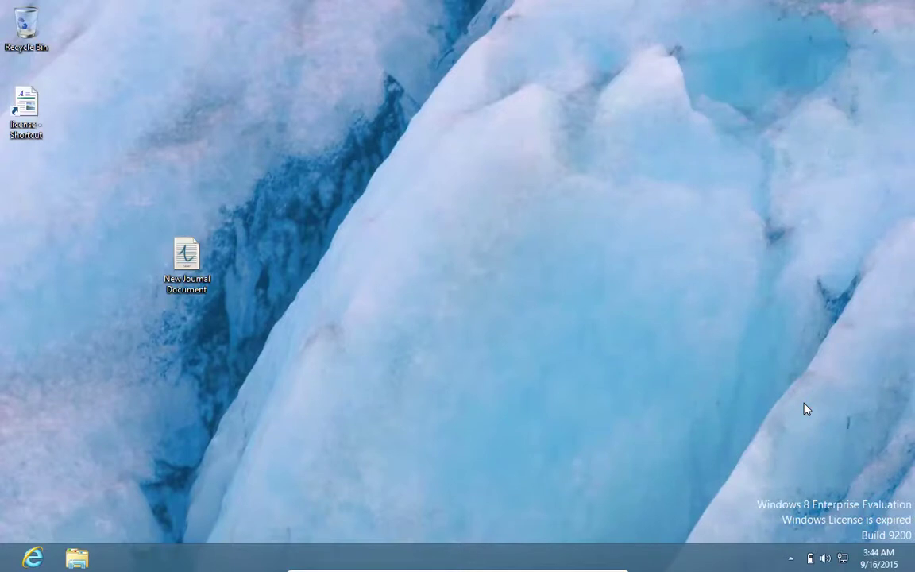